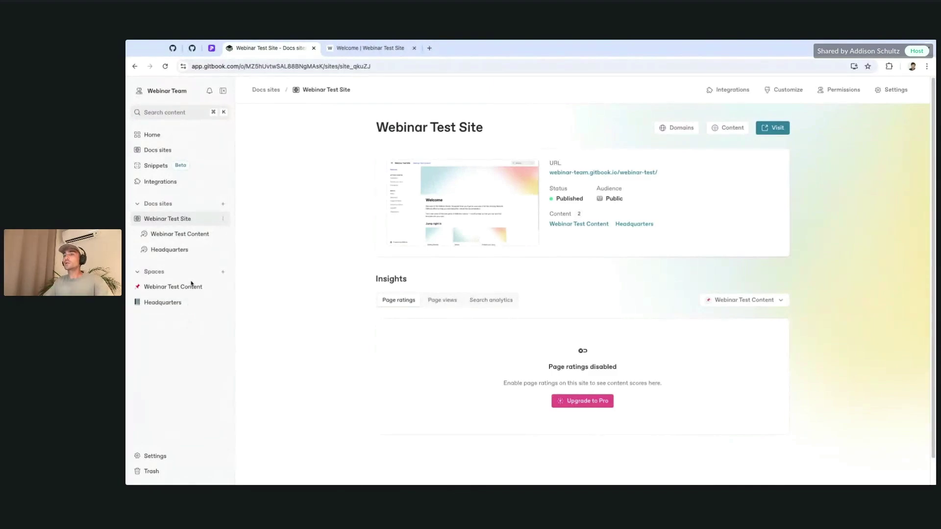
Step: Open the Webinar Test Site customization settings and look through the General panel
click(190, 287)
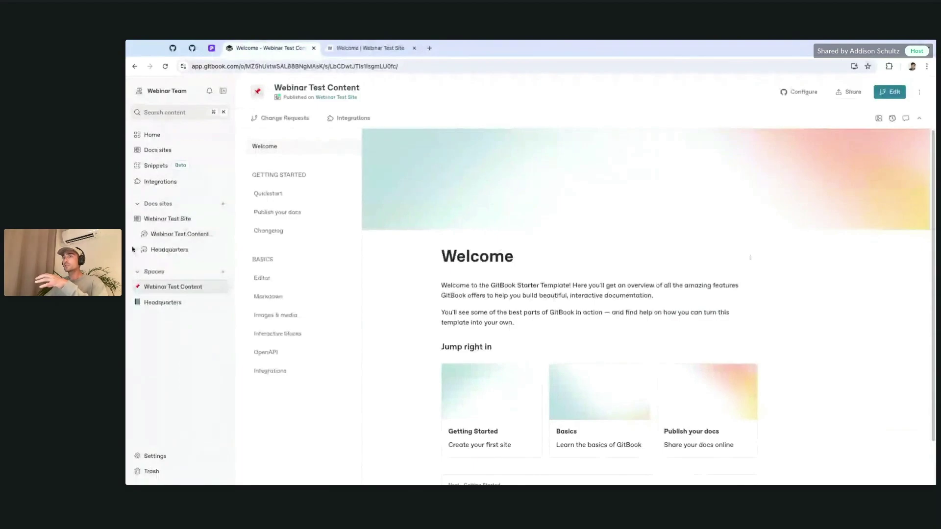
click(181, 218)
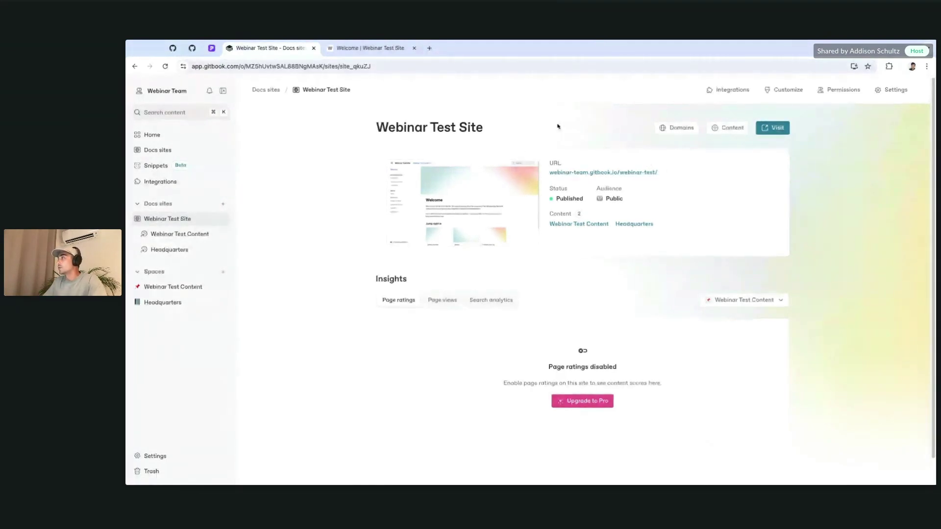
click(786, 90)
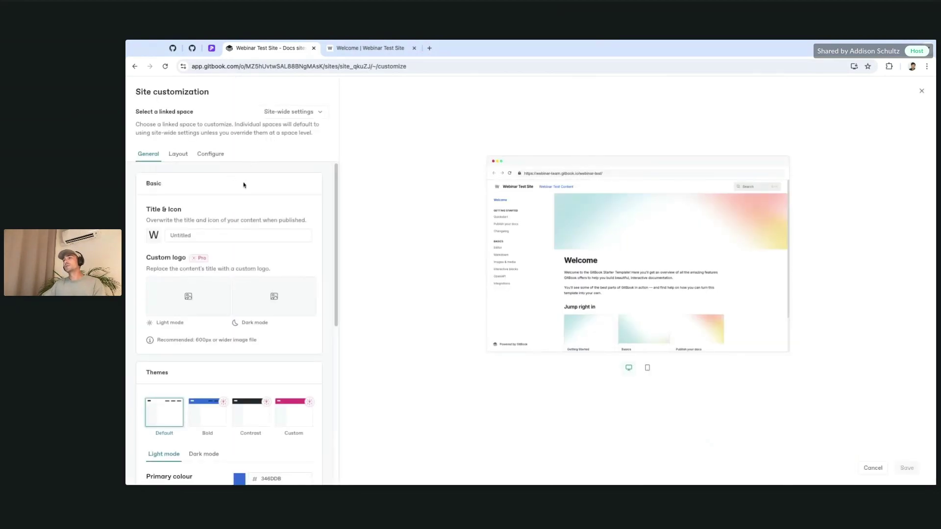
scroll(266, 317, down, 4)
scroll(265, 316, up, 4)
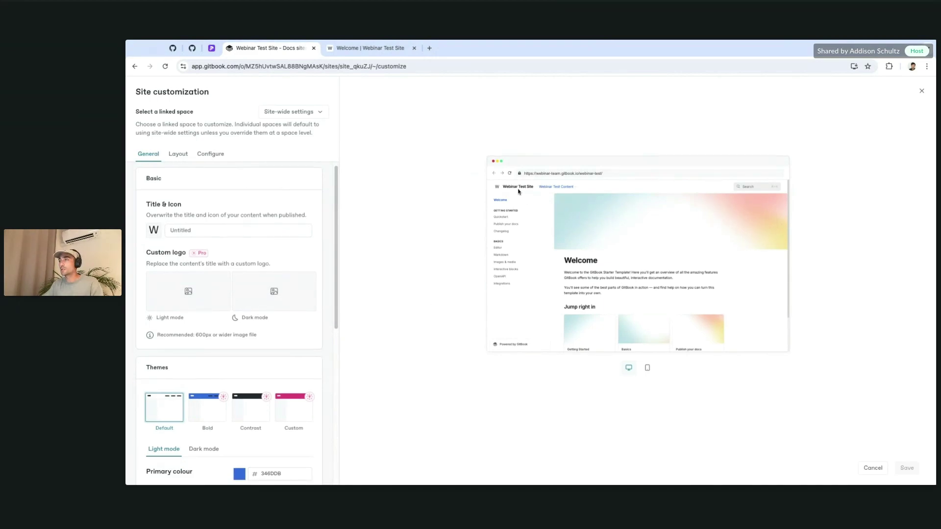
scroll(205, 317, down, 1)
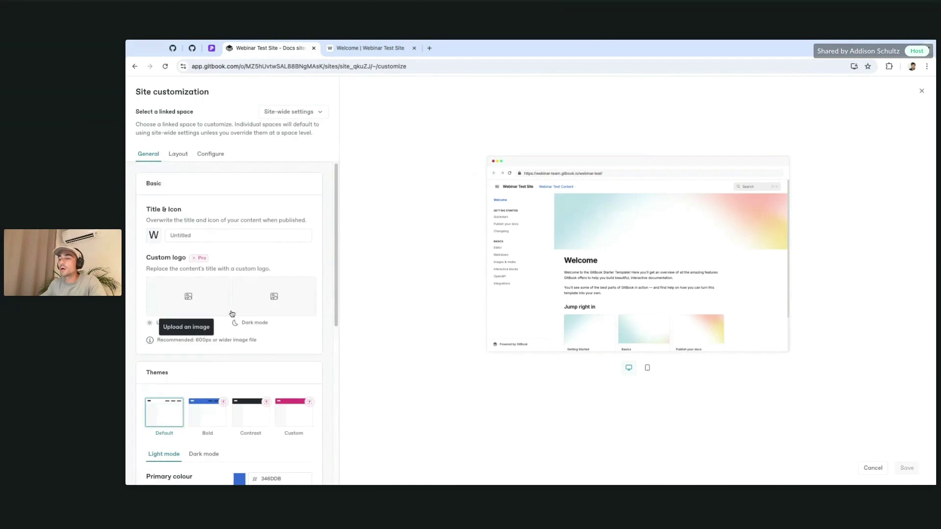
scroll(230, 313, up, 1)
scroll(225, 351, down, 2)
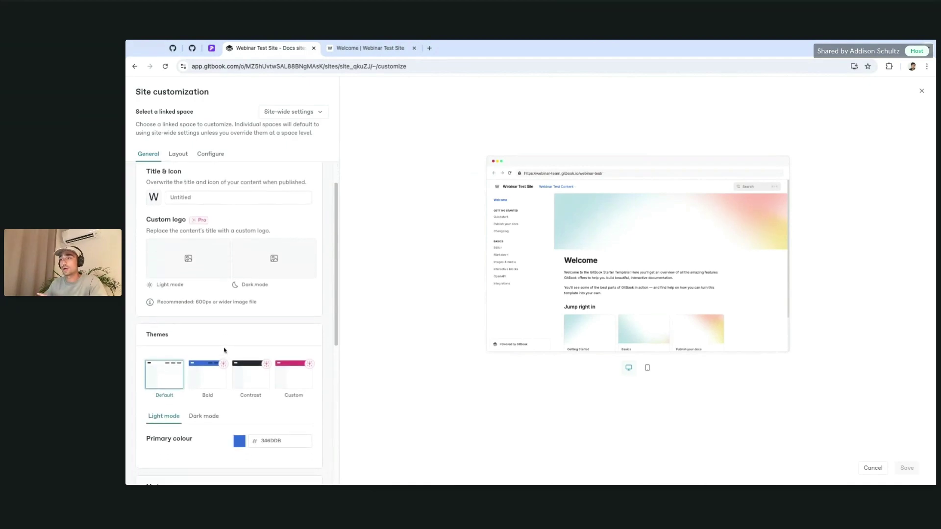
scroll(230, 356, down, 2)
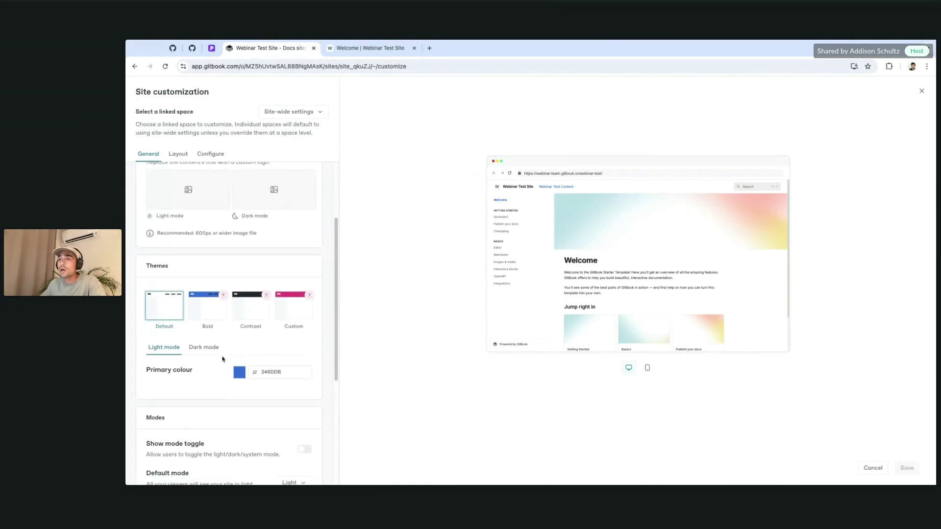
scroll(230, 396, down, 3)
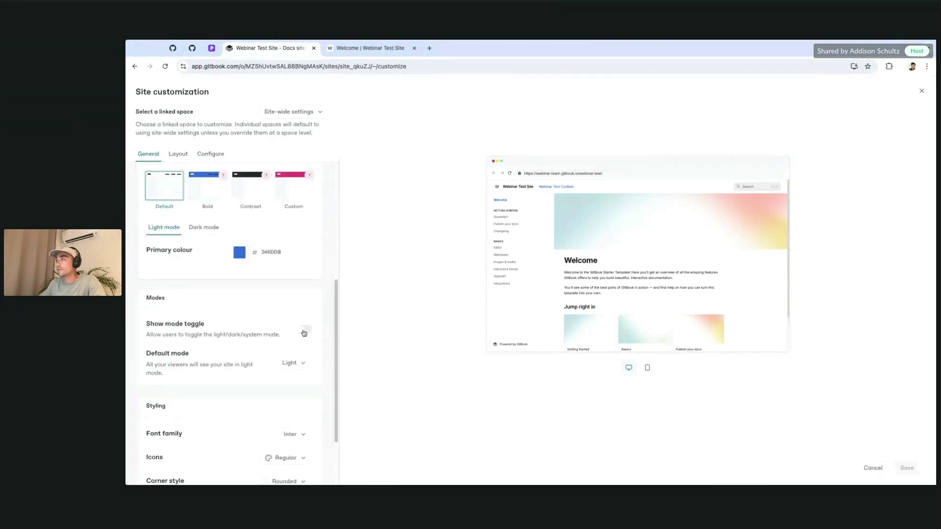
Step: Turn Show mode toggle on and back off, leaving it disabled, then go to Layout
click(304, 333)
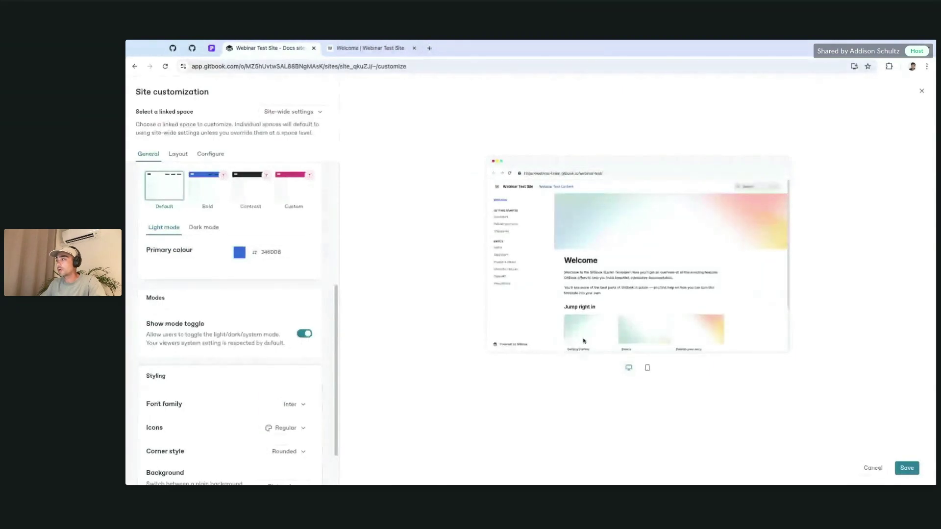
click(304, 333)
scroll(267, 342, down, 1)
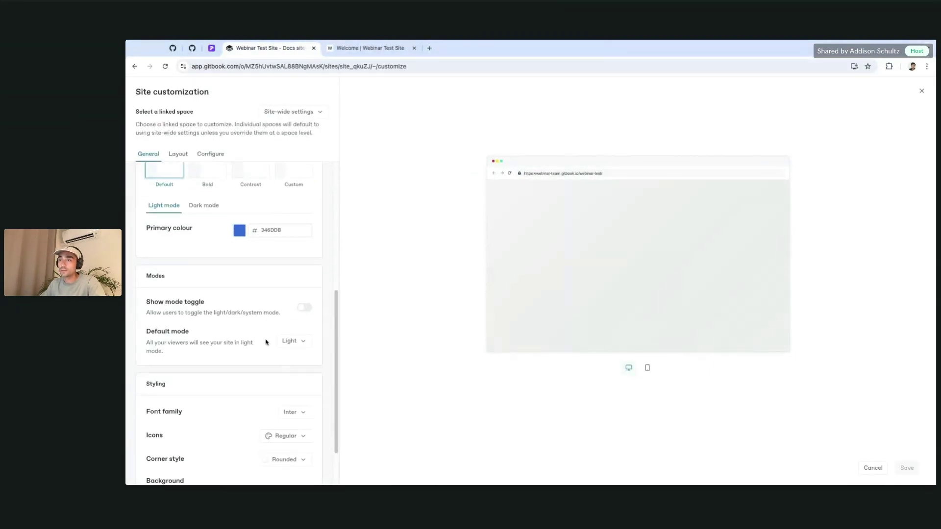
scroll(267, 342, down, 2)
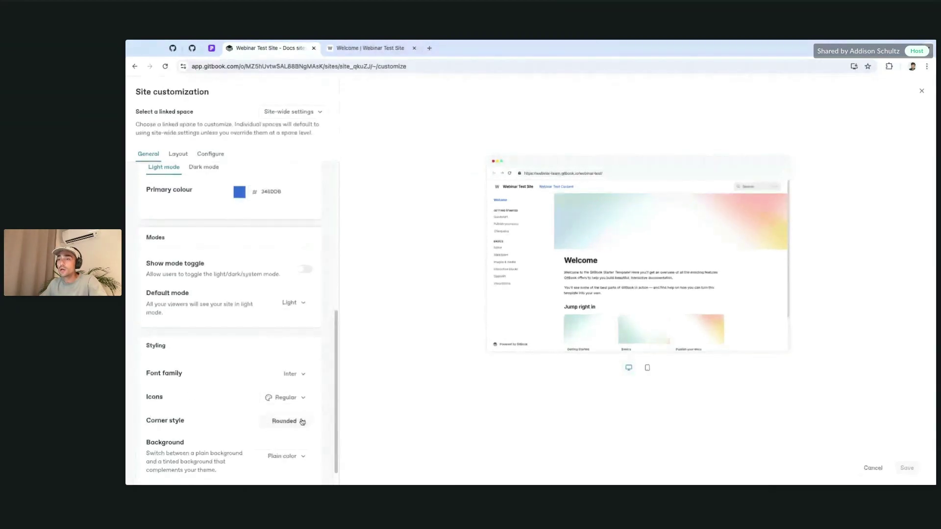
scroll(199, 406, down, 1)
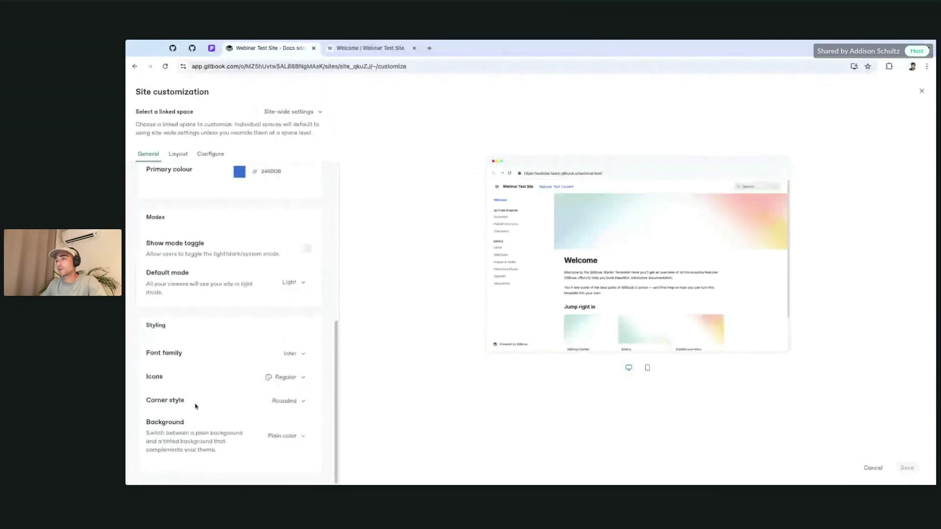
scroll(243, 397, up, 6)
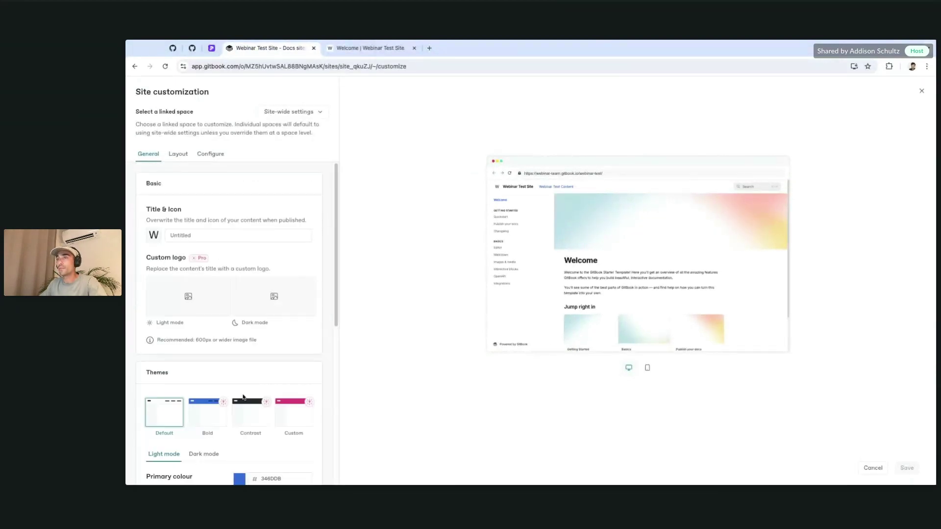
click(179, 154)
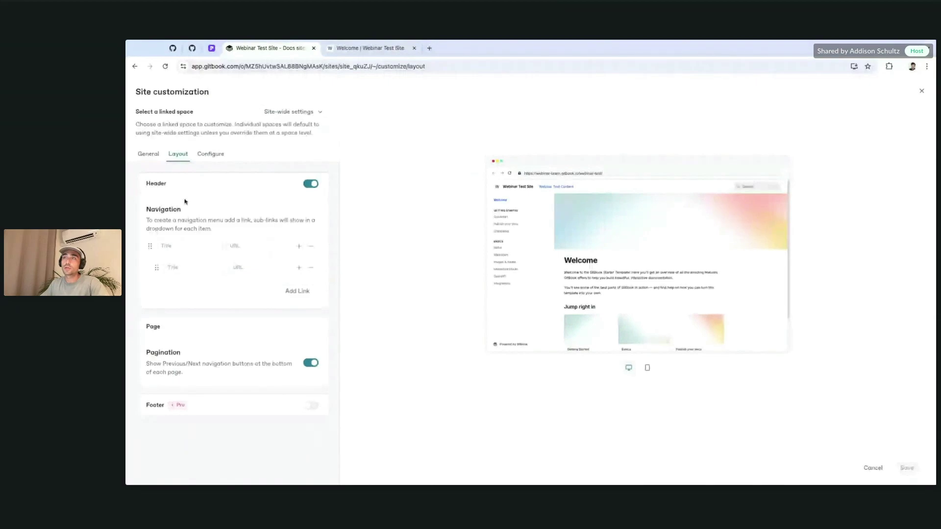
Step: Switch from the Layout settings to the Configure settings
click(212, 156)
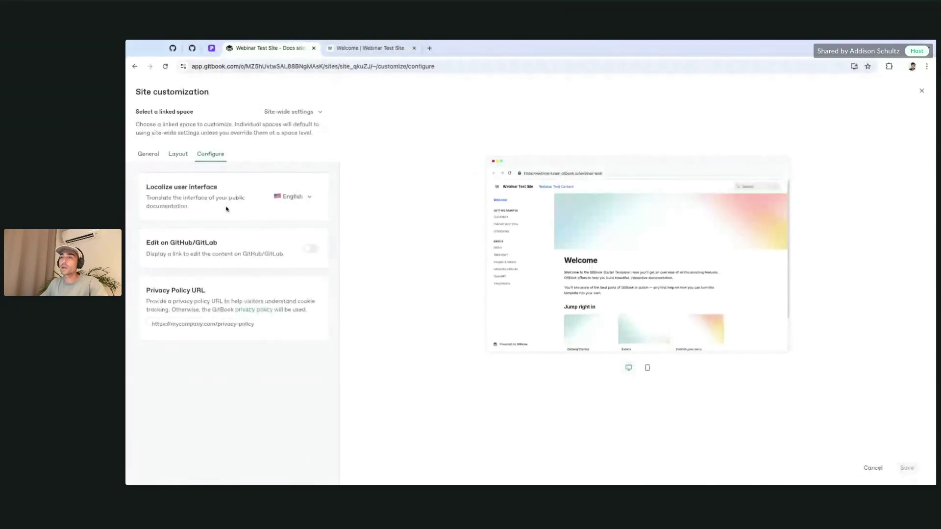
Step: Leave the interface language on English and return to the General settings
click(304, 197)
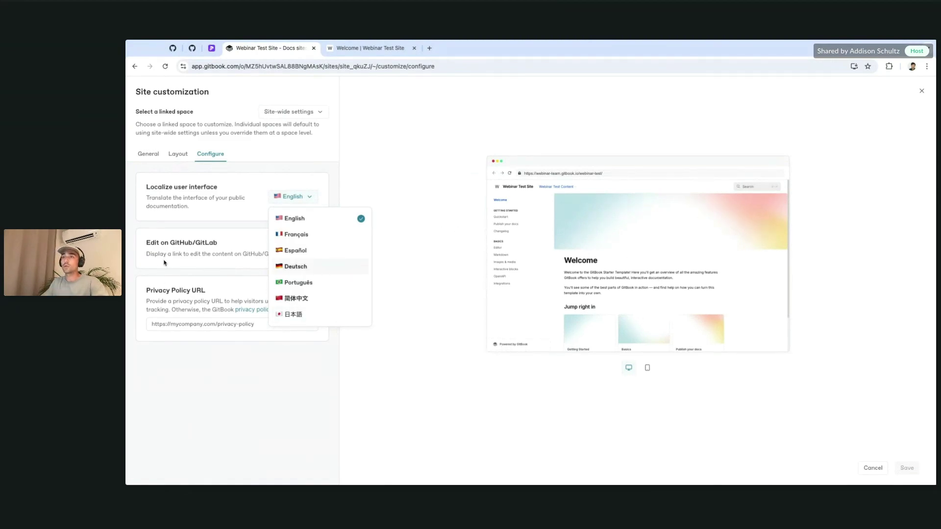
click(248, 249)
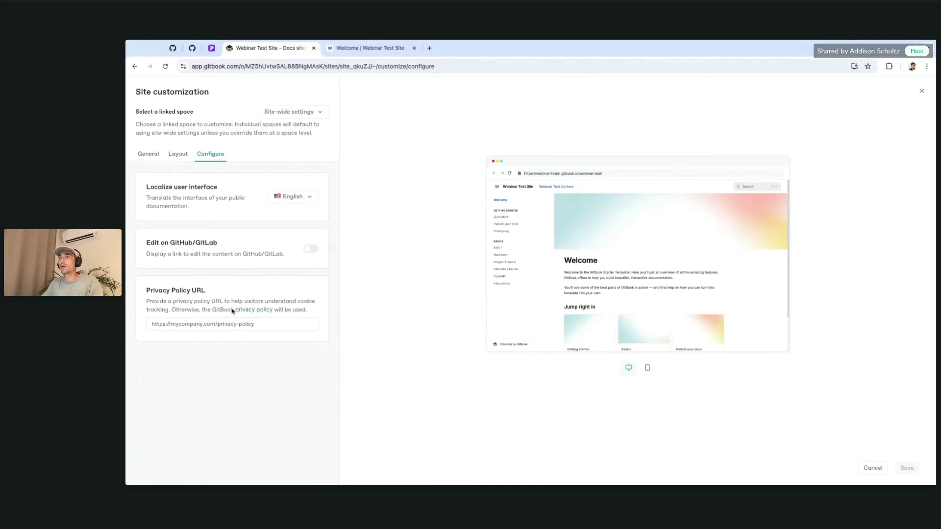
click(150, 161)
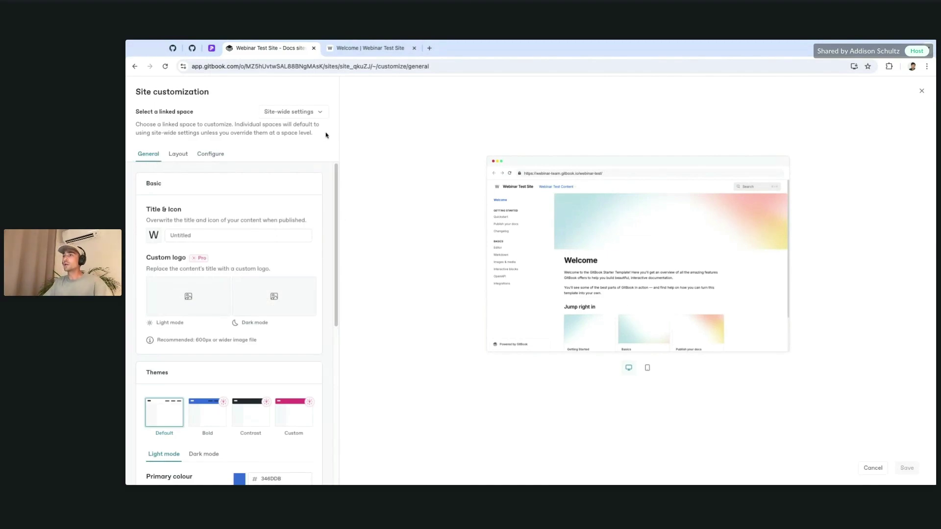
Step: Pick Webinar Test Content as the linked space and set its primary colour to purple B2A5FF
click(296, 113)
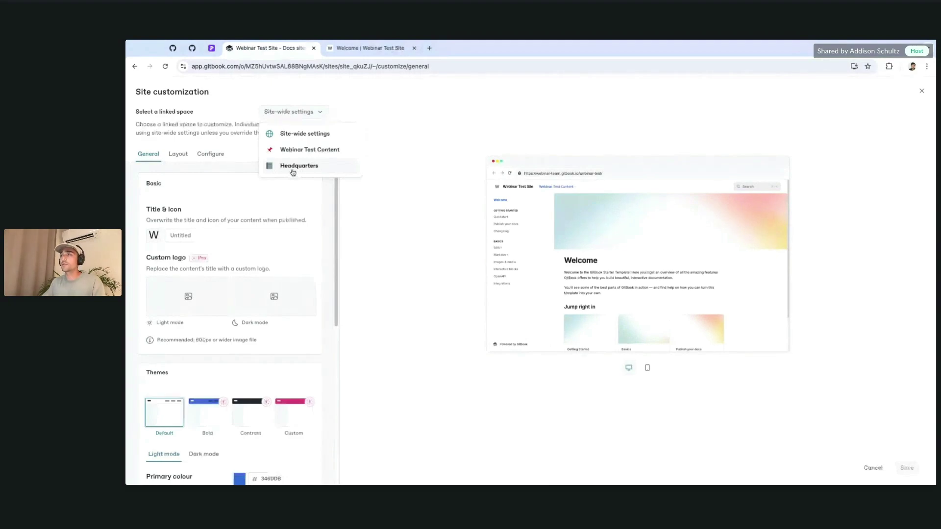
click(294, 149)
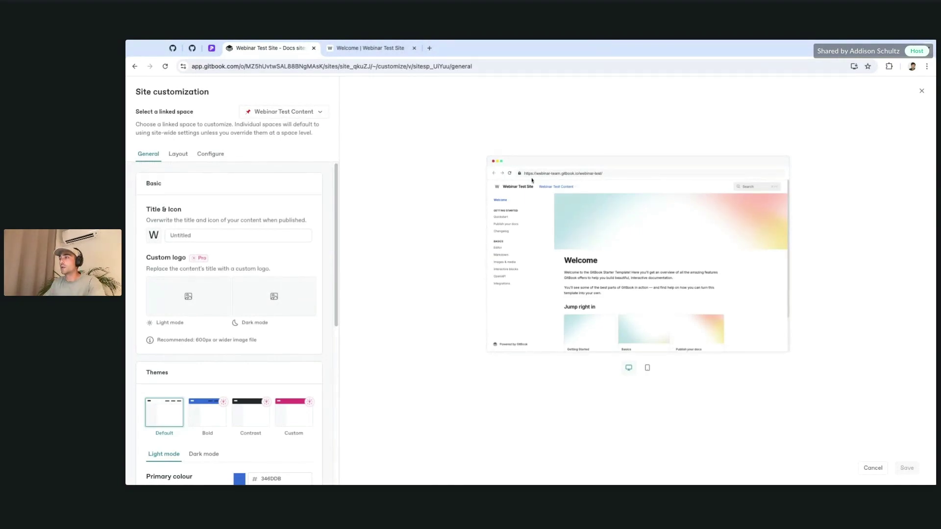
scroll(230, 343, down, 1)
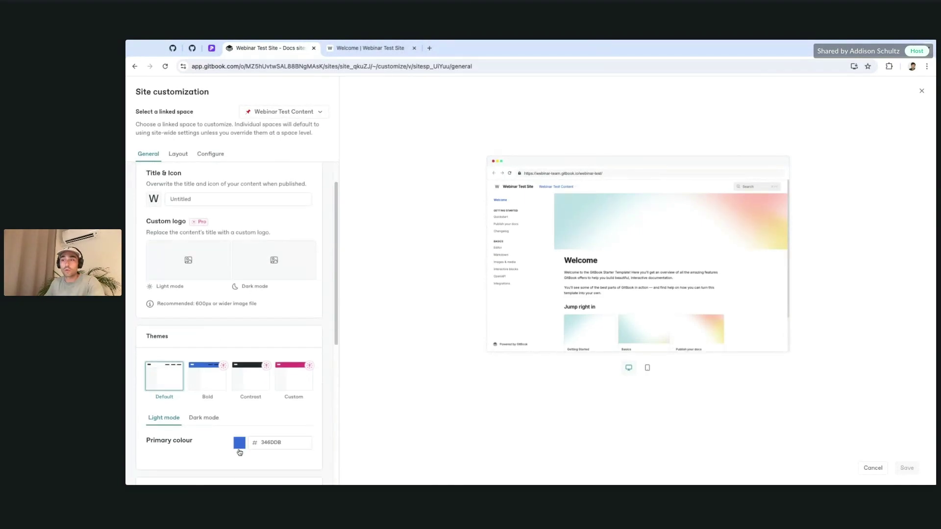
click(267, 445)
click(268, 425)
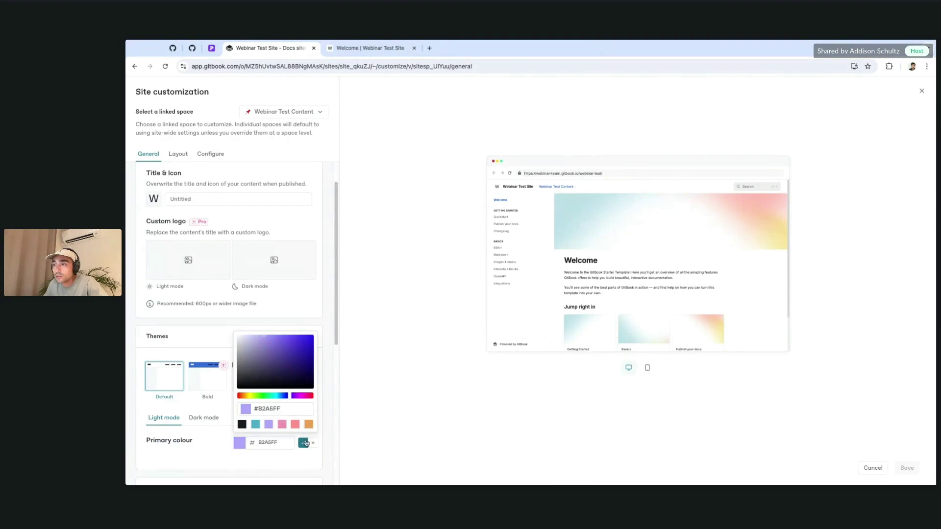
click(303, 442)
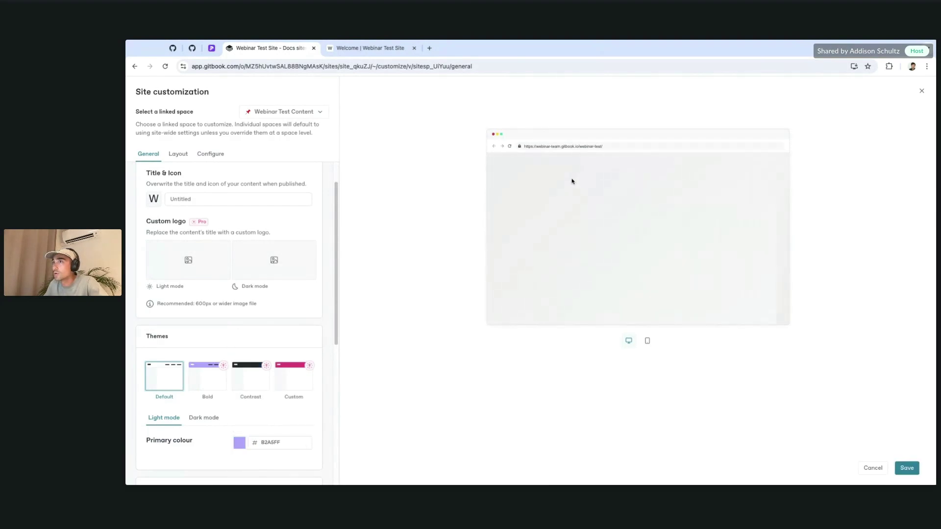
click(268, 112)
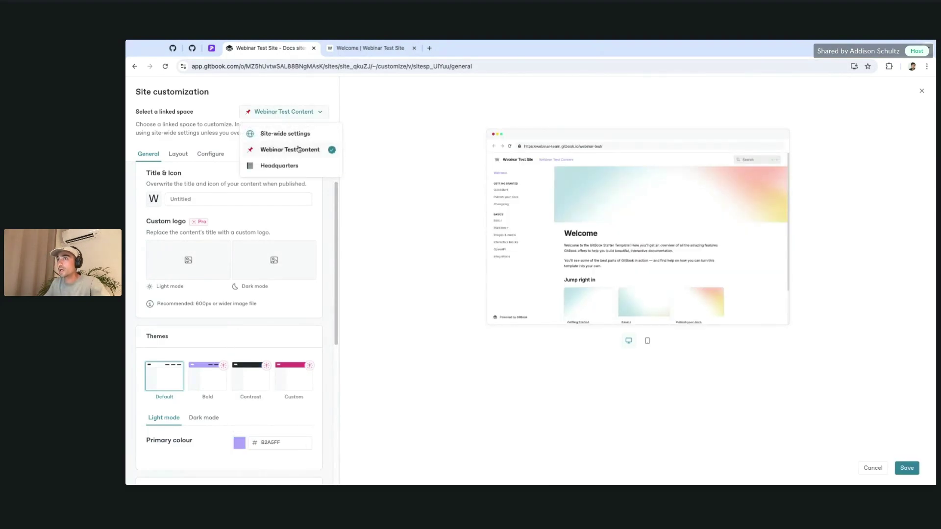
Step: Set the Headquarters space's primary colour to red FF918F, then reselect Webinar Test Content
click(278, 165)
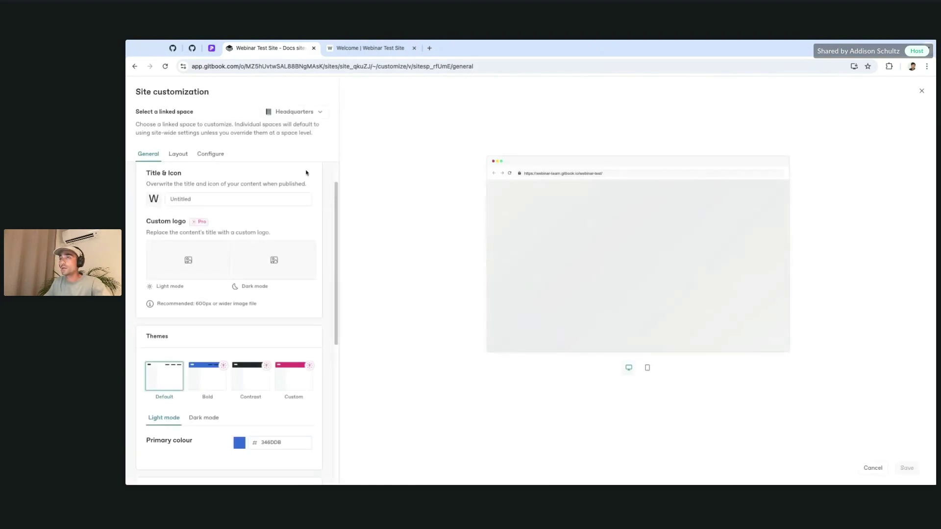
click(242, 443)
click(295, 424)
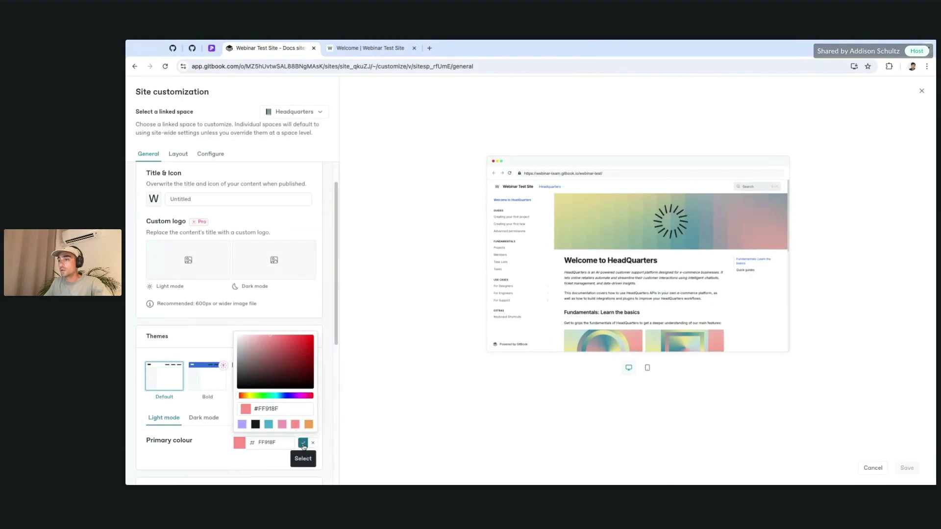
click(303, 443)
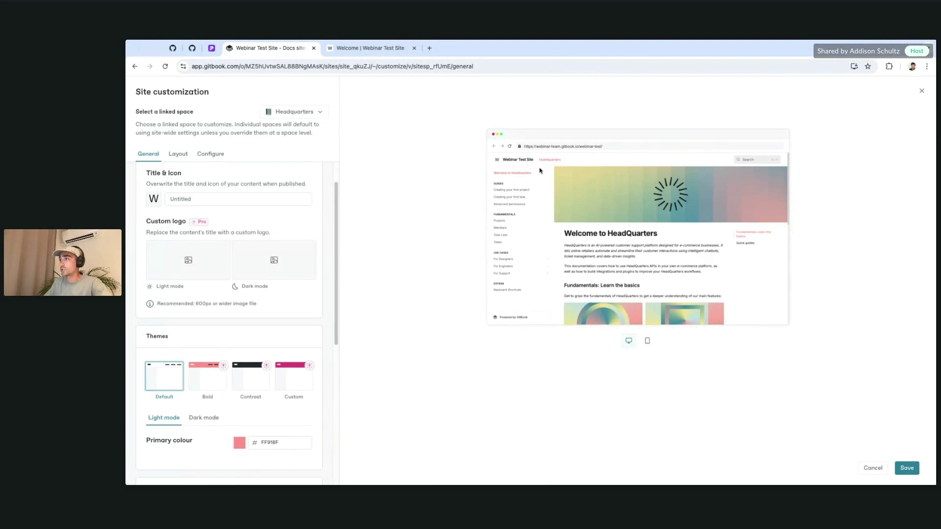
click(305, 113)
click(306, 151)
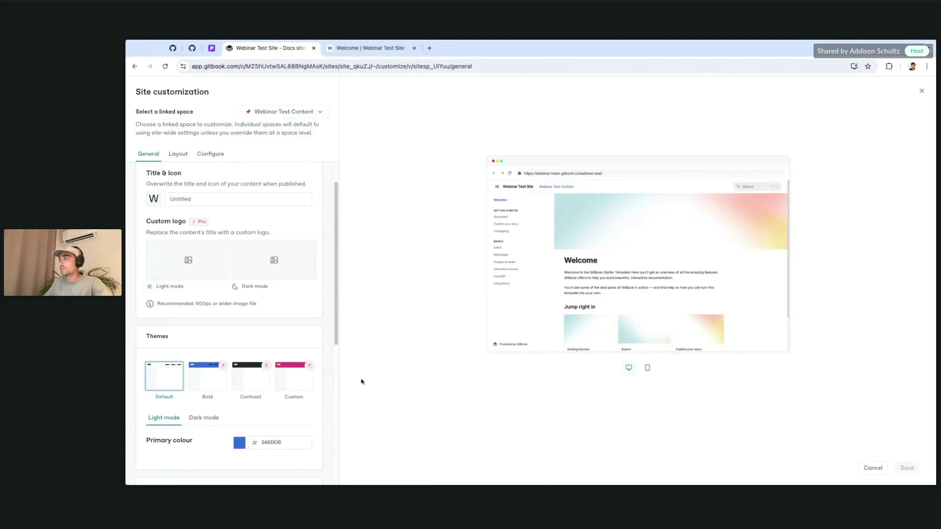
Step: Reapply purple B2A5FF as Webinar Test Content's primary colour and save the customization
click(237, 445)
click(255, 427)
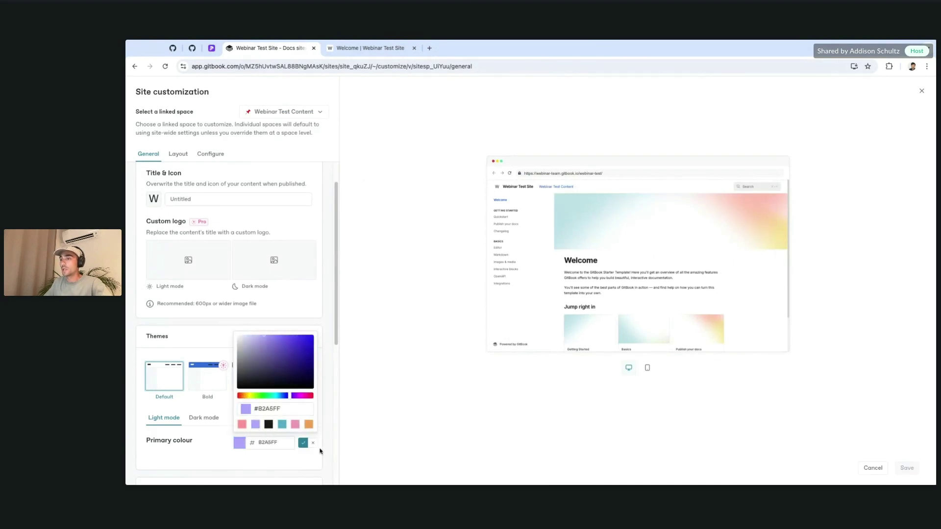
click(385, 444)
click(906, 468)
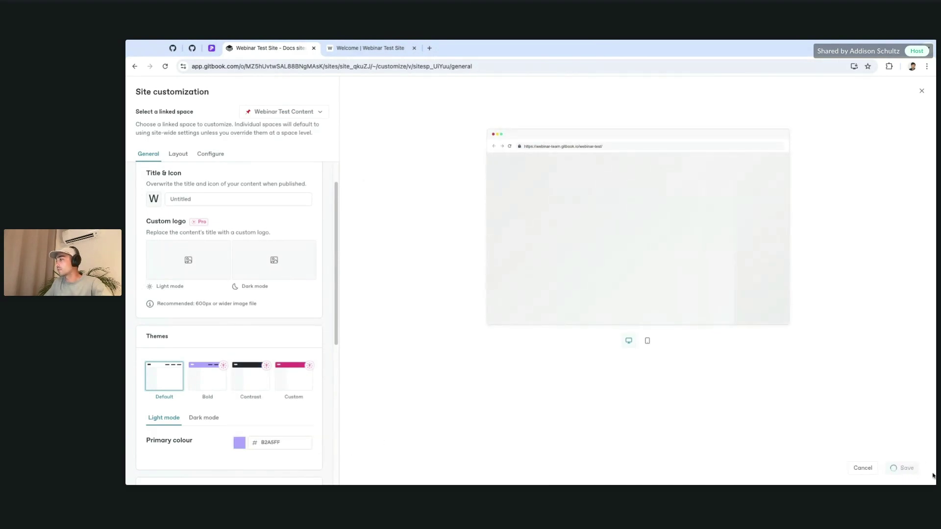